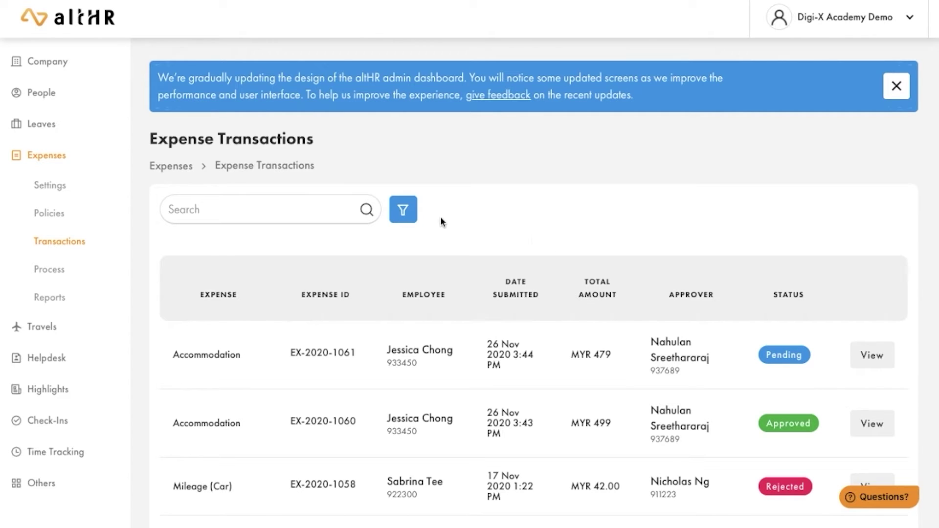
# - Search the expense transactions by expense ID 1057 and by an employee's first name, and clear the search
pyautogui.click(277, 217)
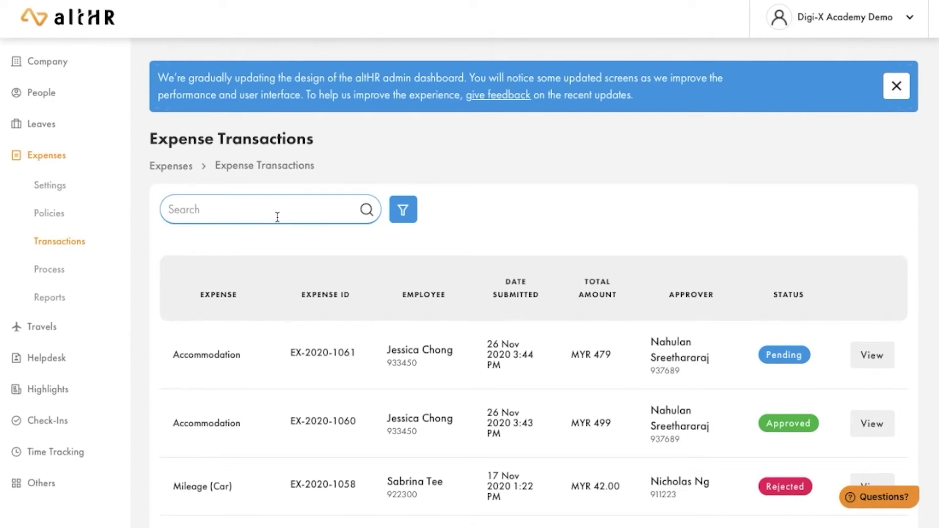
pyautogui.write('1057')
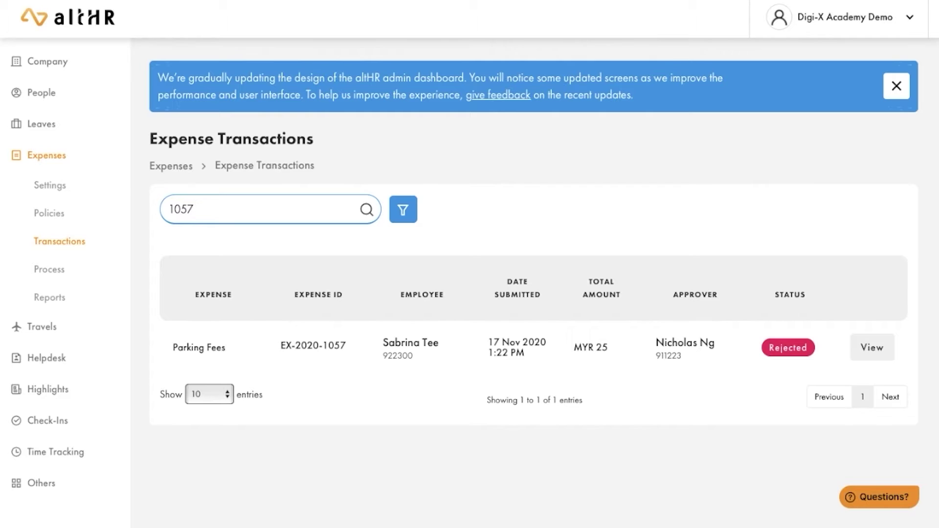
pyautogui.hotkey('ctrl', 'a')
pyautogui.write('Alicia')
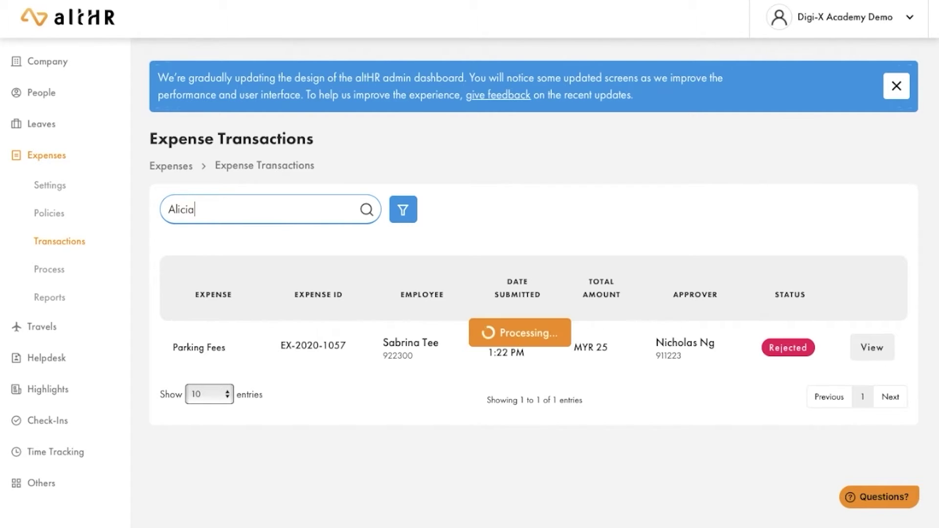
pyautogui.hotkey('ctrl', 'a')
pyautogui.press('BackSpace')
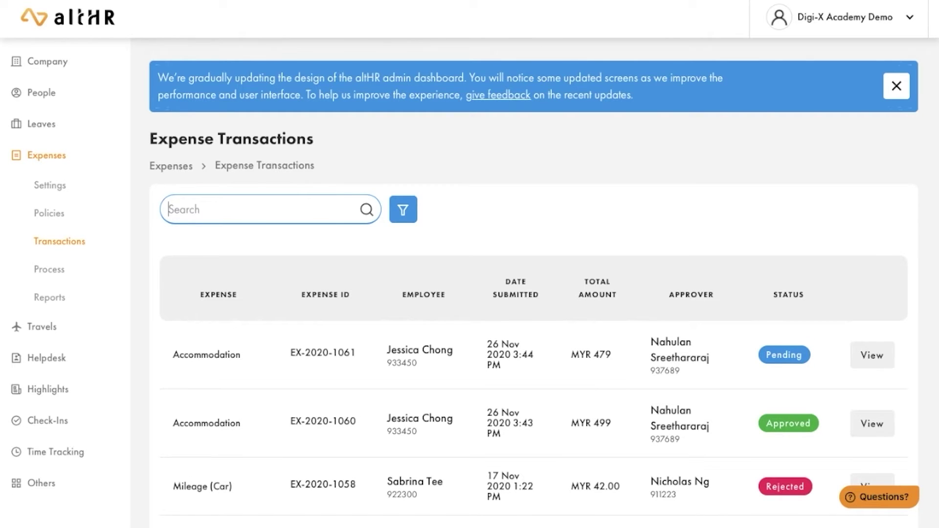
# - Filter the expense transactions to the months October and November
pyautogui.click(404, 209)
pyautogui.click(589, 298)
pyautogui.click(587, 297)
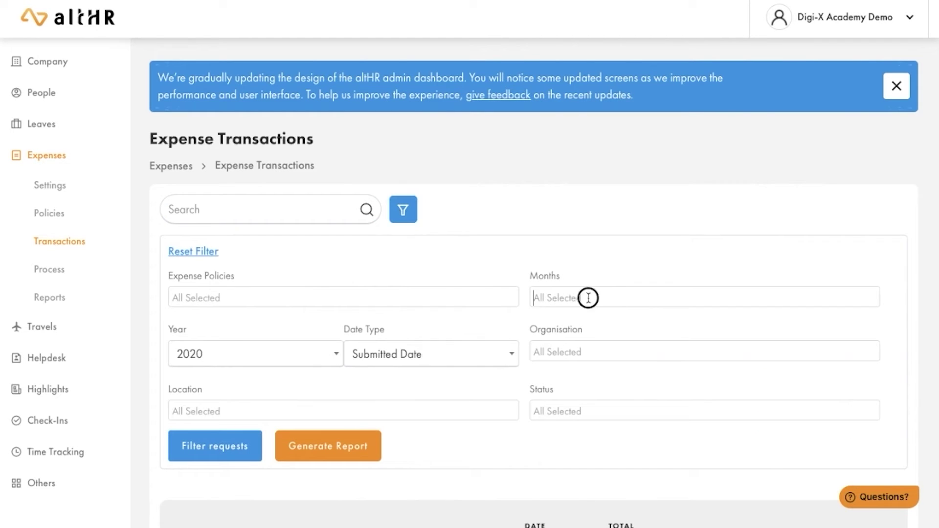
pyautogui.scroll(-4, 572, 388)
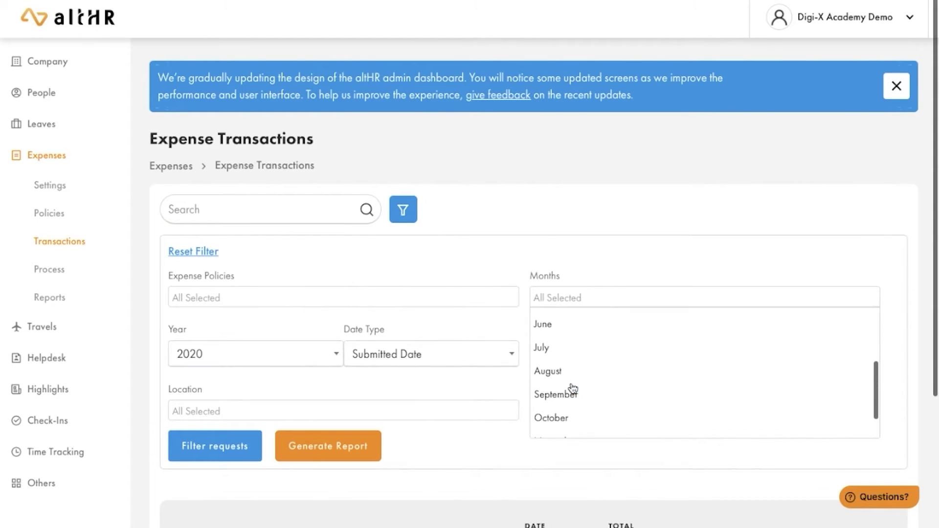
pyautogui.click(565, 416)
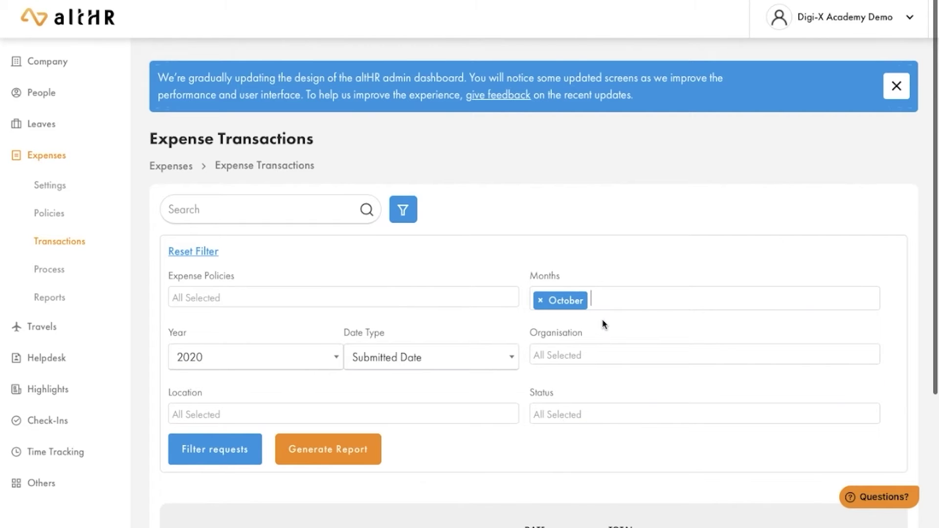
pyautogui.click(609, 303)
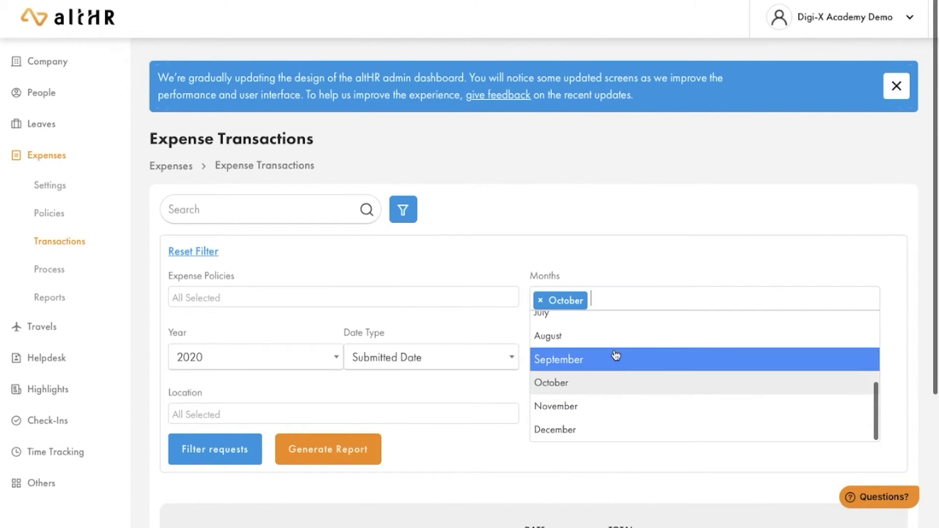
pyautogui.scroll(-3, 614, 353)
pyautogui.click(572, 289)
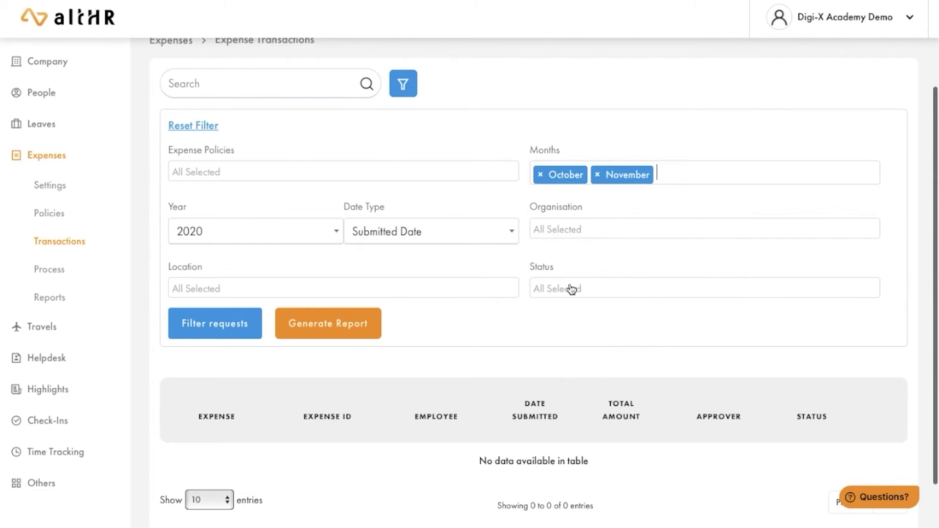
pyautogui.click(204, 325)
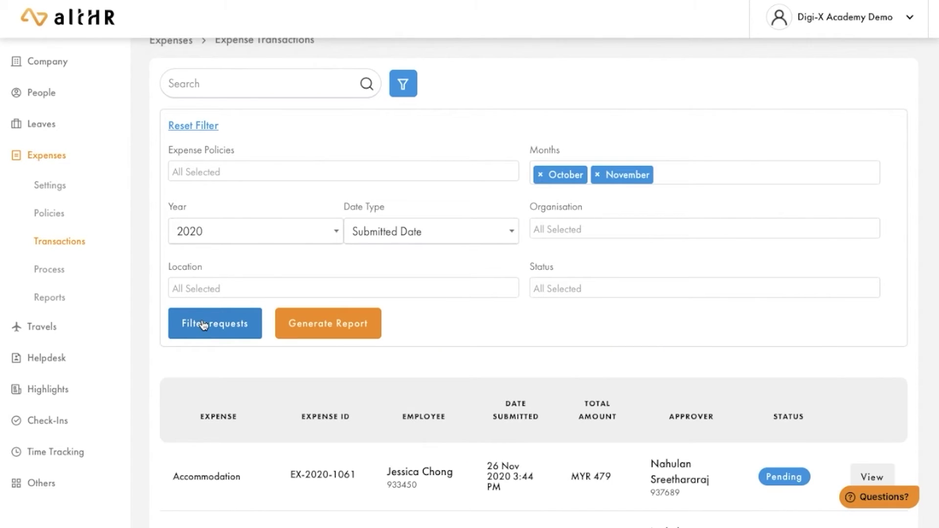
# - Open the pending MYR 479 accommodation claim from the filtered list, view its attached receipt image and close the image
pyautogui.scroll(-3, 203, 325)
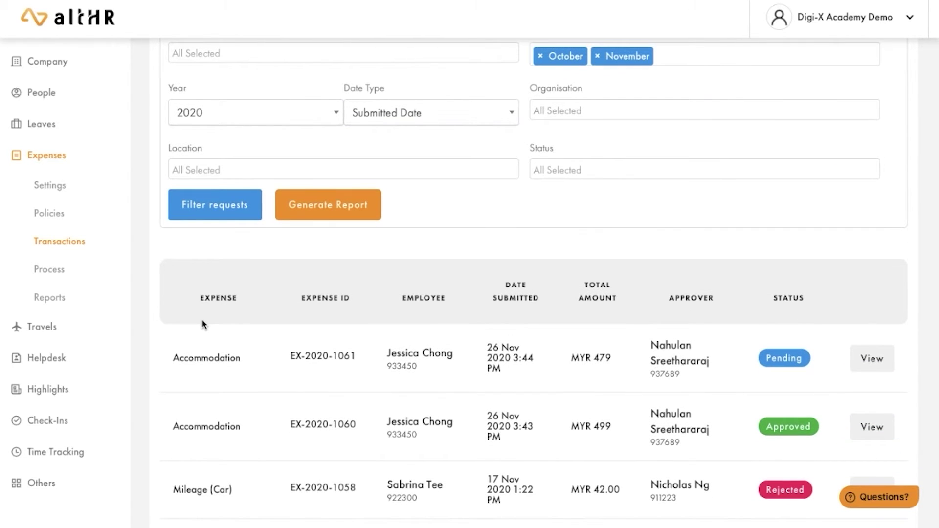
pyautogui.scroll(-1, 204, 326)
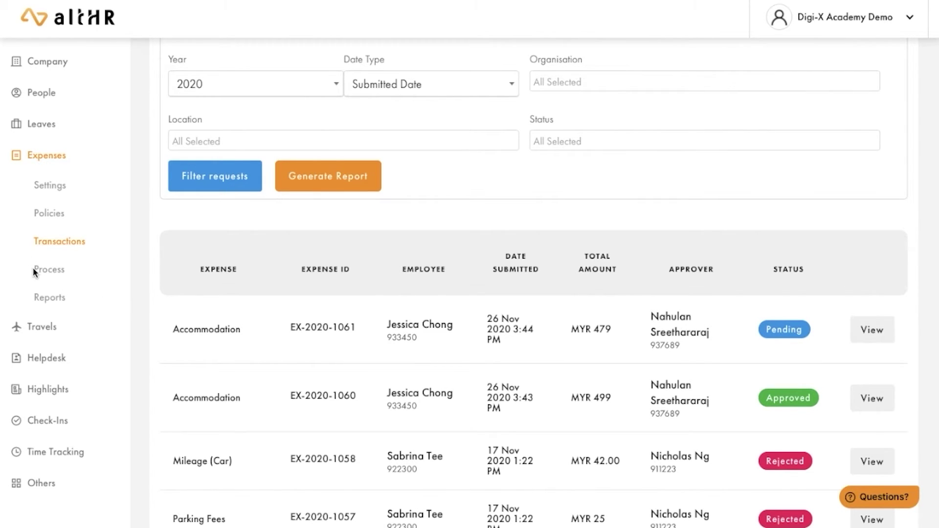
pyautogui.scroll(3, 404, 223)
pyautogui.scroll(-2, 404, 218)
pyautogui.scroll(-1, 404, 222)
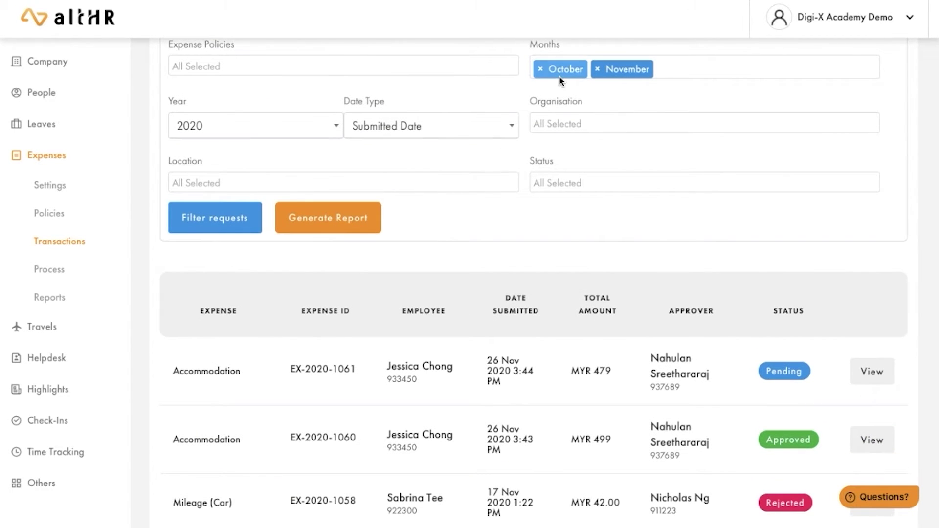
pyautogui.click(863, 367)
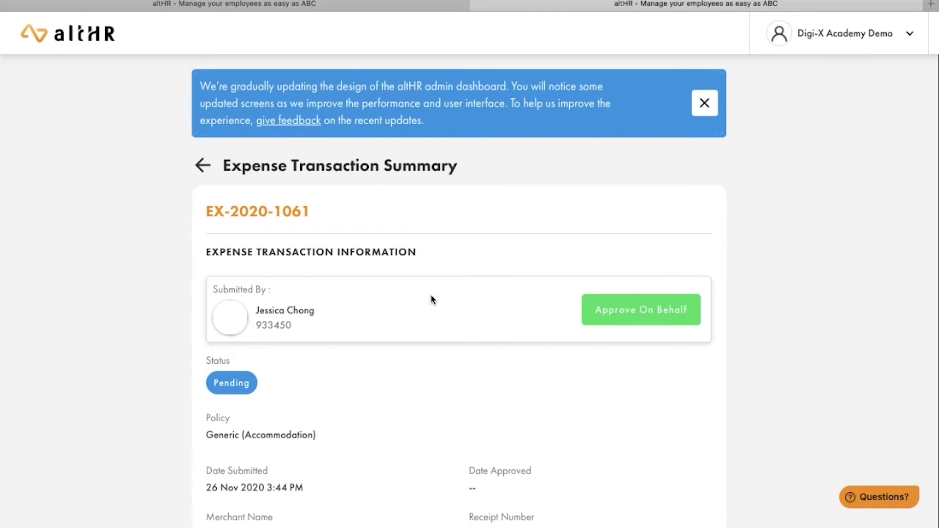
pyautogui.scroll(-5, 265, 252)
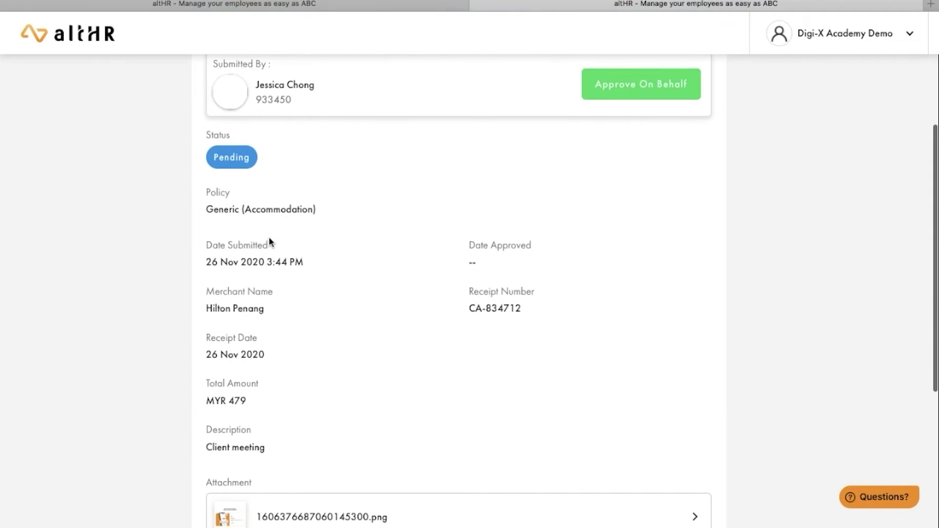
pyautogui.scroll(-1, 269, 240)
pyautogui.click(273, 458)
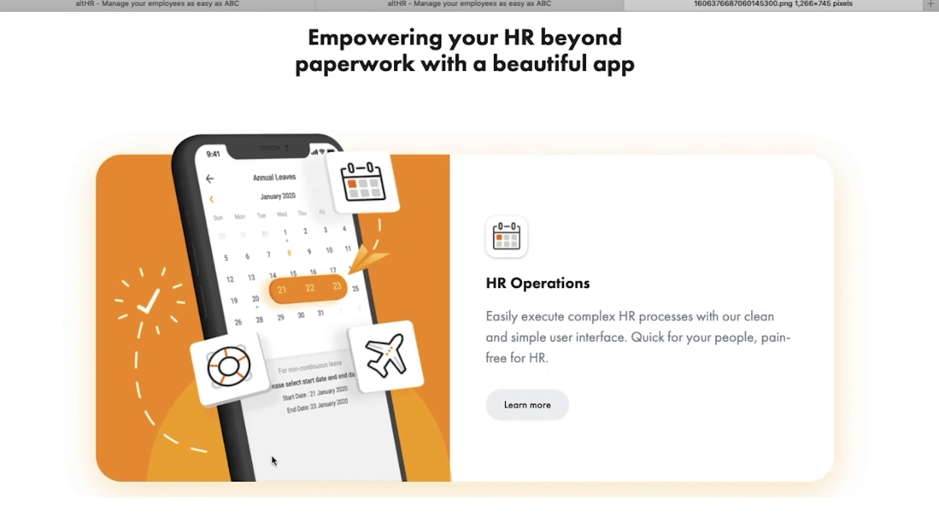
pyautogui.click(632, 5)
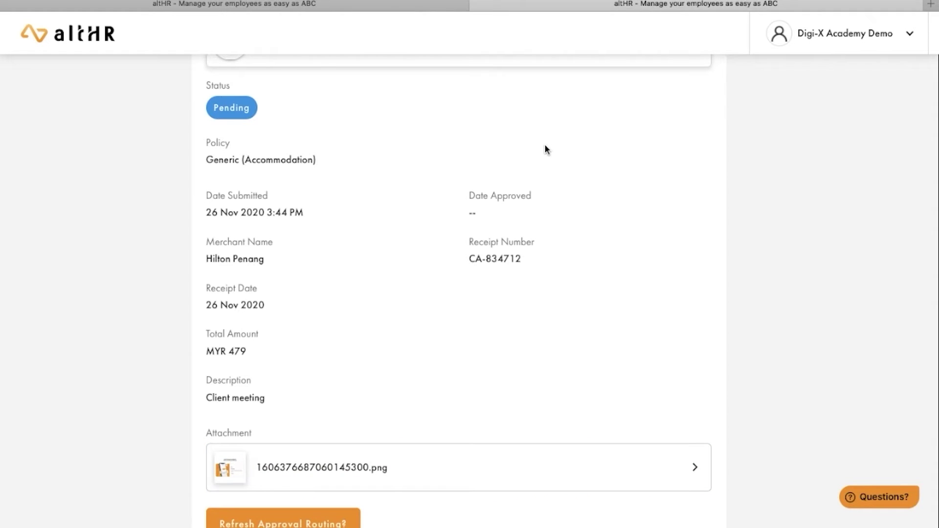
# - Review the pending accommodation claim's approval workflow, and refresh its approval routing with confirmation
pyautogui.scroll(3, 545, 149)
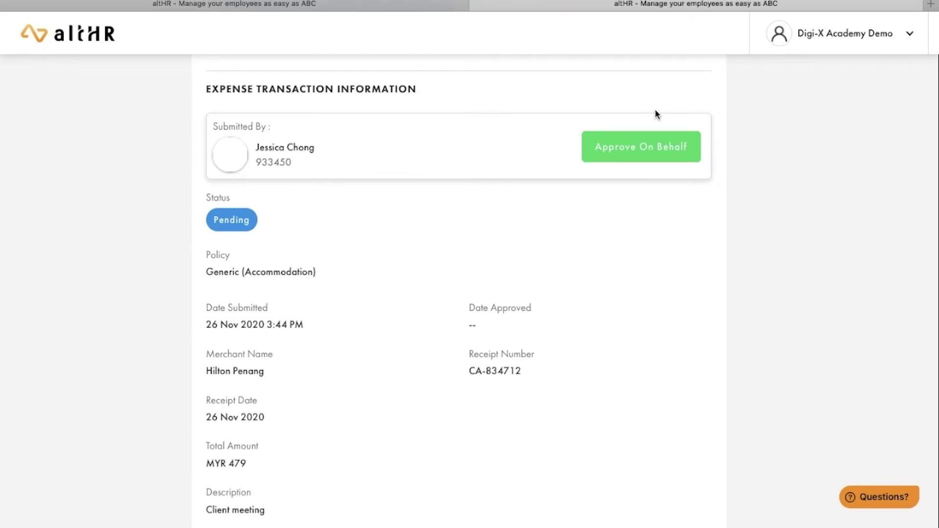
pyautogui.scroll(-5, 590, 216)
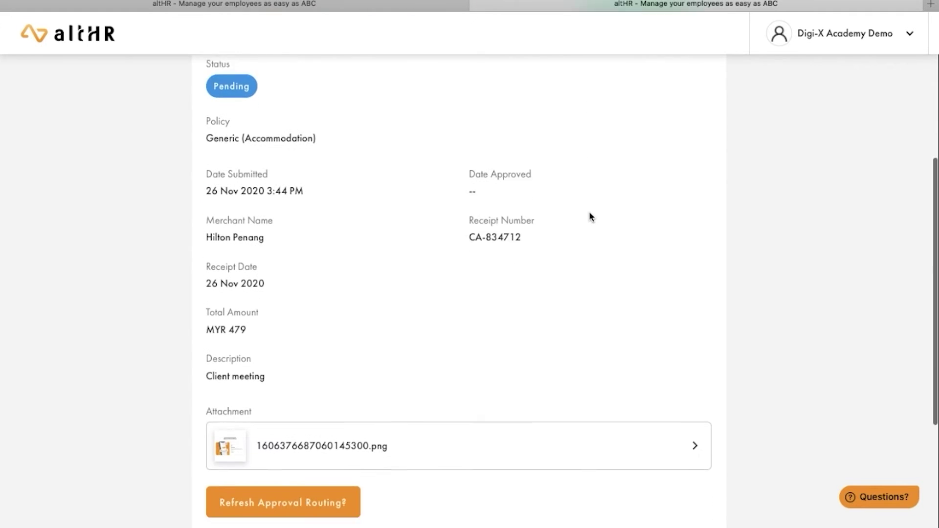
pyautogui.scroll(-3, 589, 216)
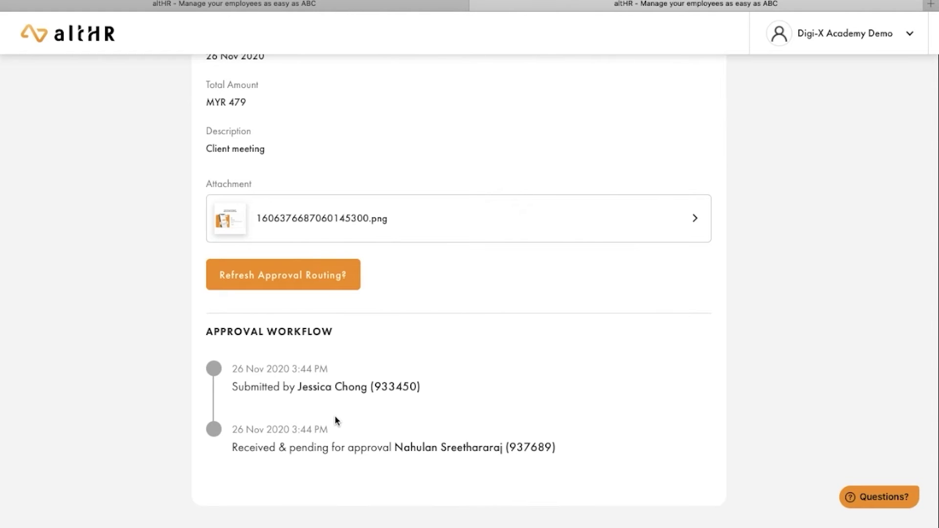
pyautogui.scroll(-1, 335, 415)
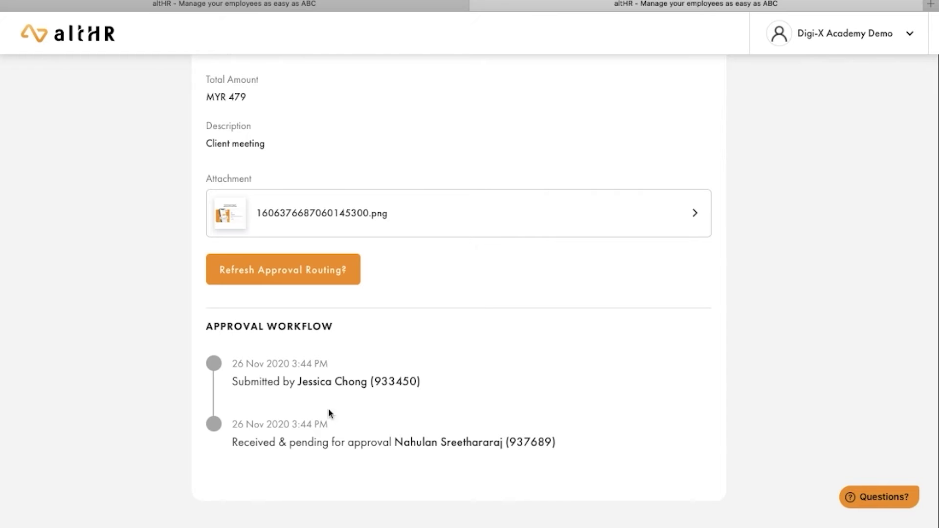
pyautogui.click(261, 271)
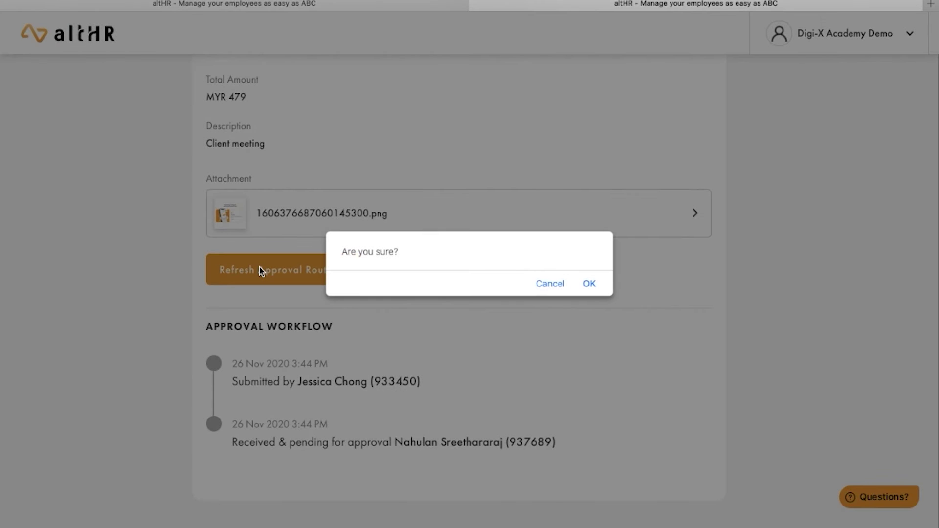
pyautogui.click(587, 283)
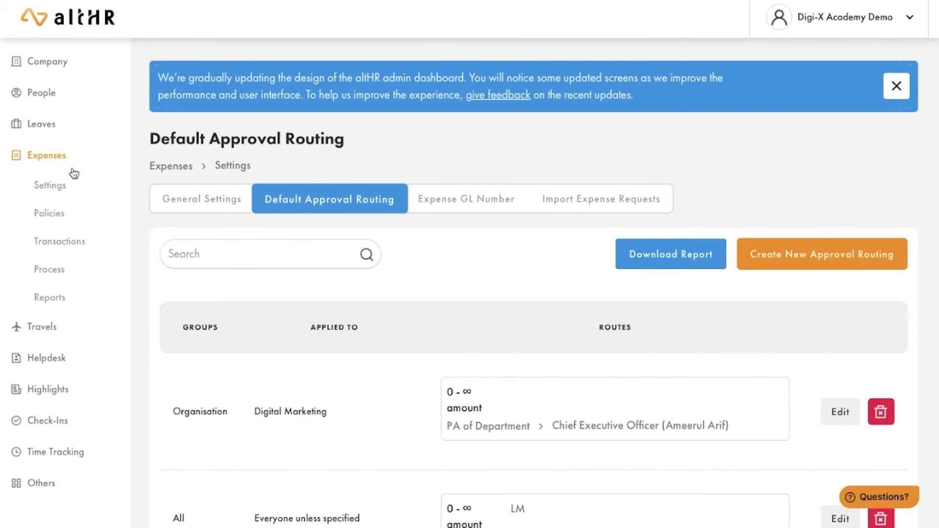
# - Review the default approval routing for expenses and open the Parking Fees policy to examine its settings
pyautogui.scroll(-1, 297, 198)
pyautogui.scroll(-1, 297, 198)
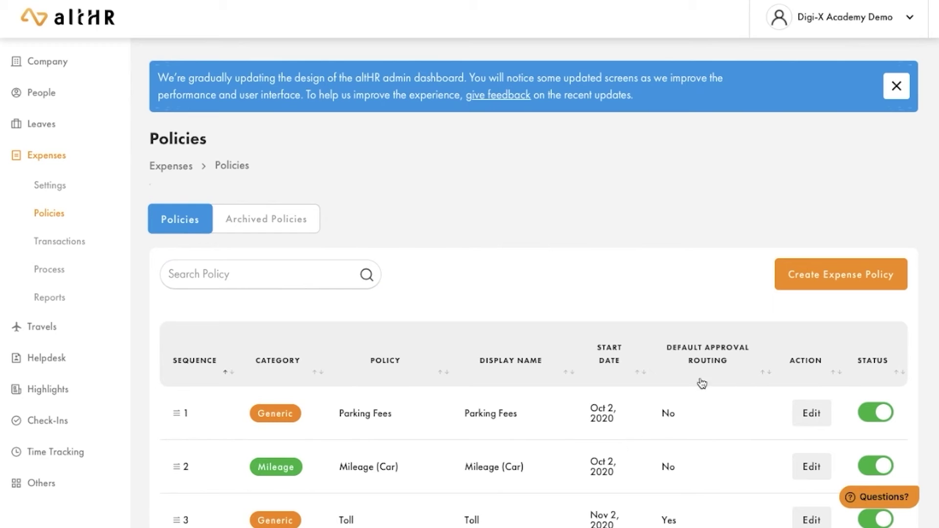
pyautogui.click(811, 414)
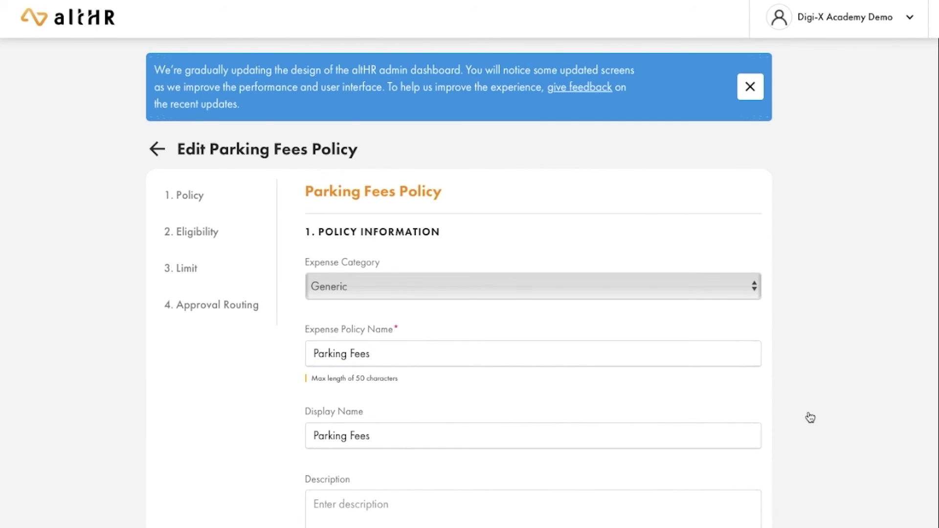
pyautogui.scroll(-15, 811, 418)
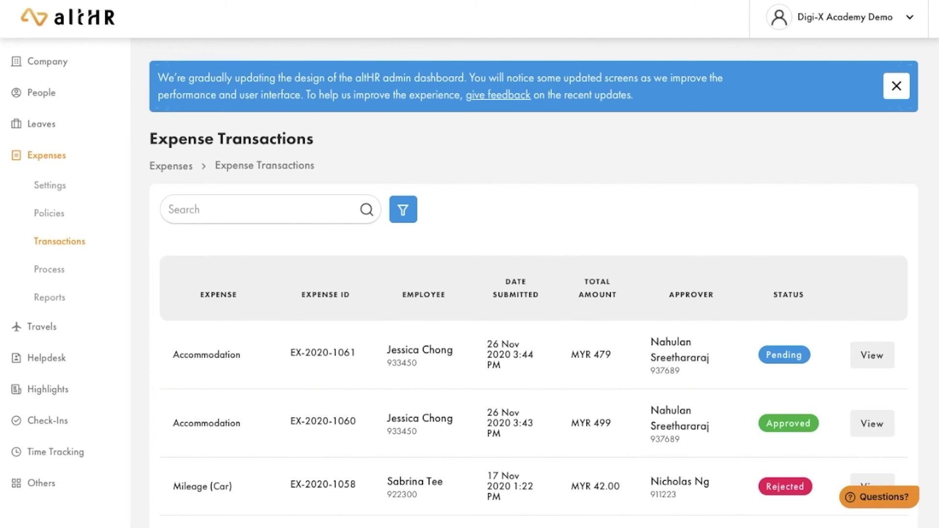
# - Open the rejected Mileage (Car) claim from the expense transactions and review its details
pyautogui.scroll(-3, 323, 220)
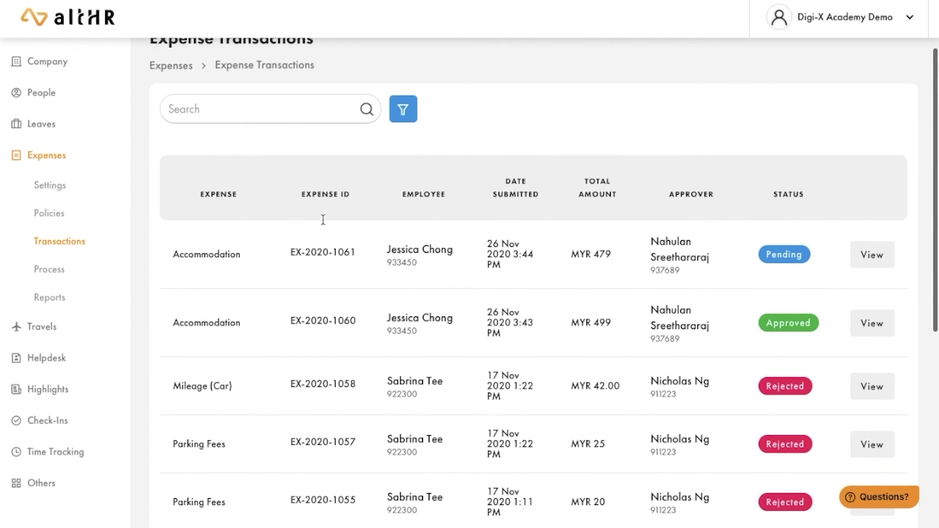
pyautogui.scroll(-2, 452, 326)
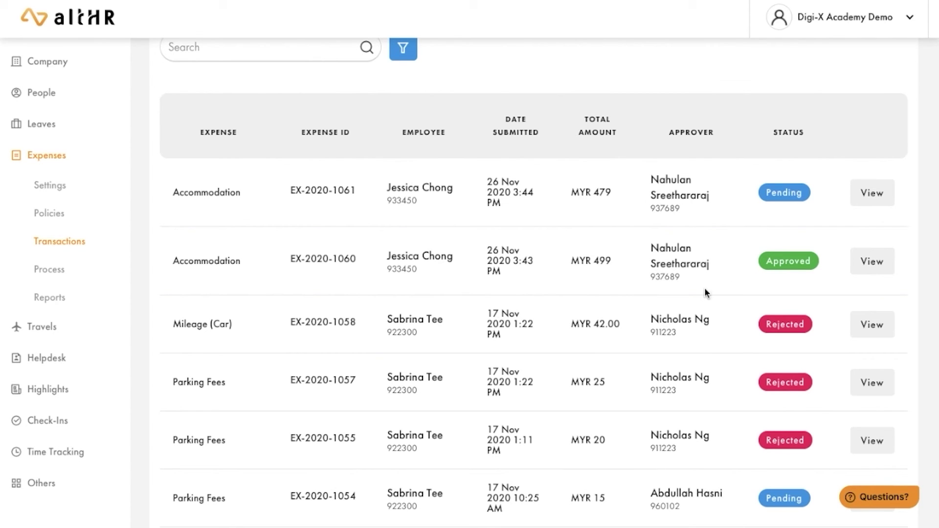
pyautogui.click(879, 327)
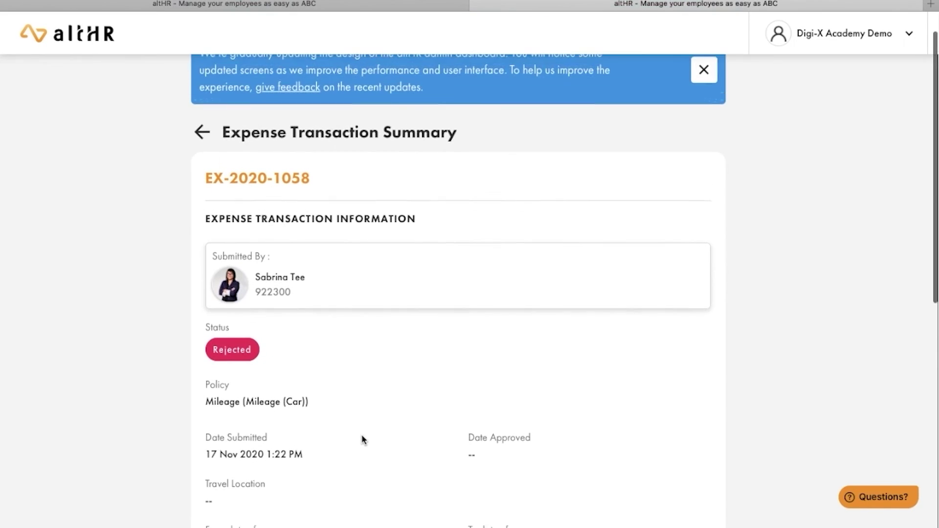
pyautogui.scroll(-3, 362, 439)
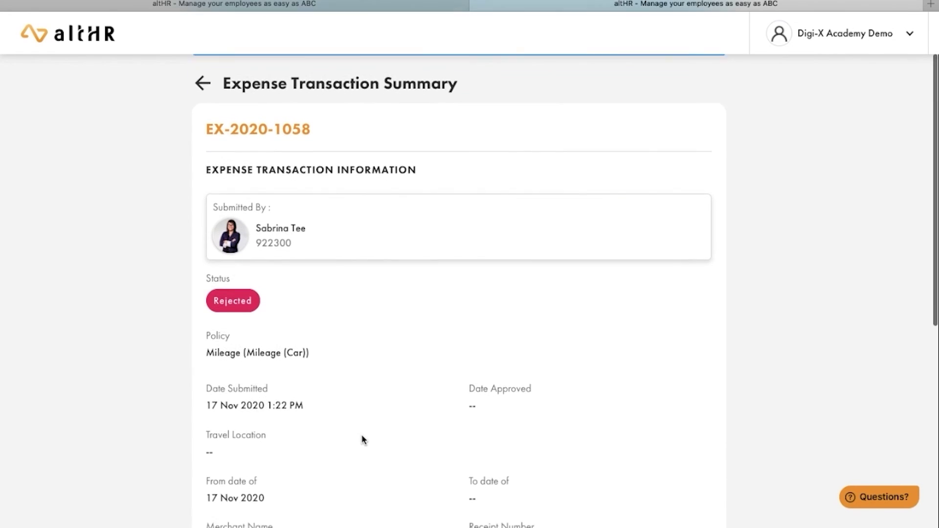
pyautogui.scroll(-7, 362, 440)
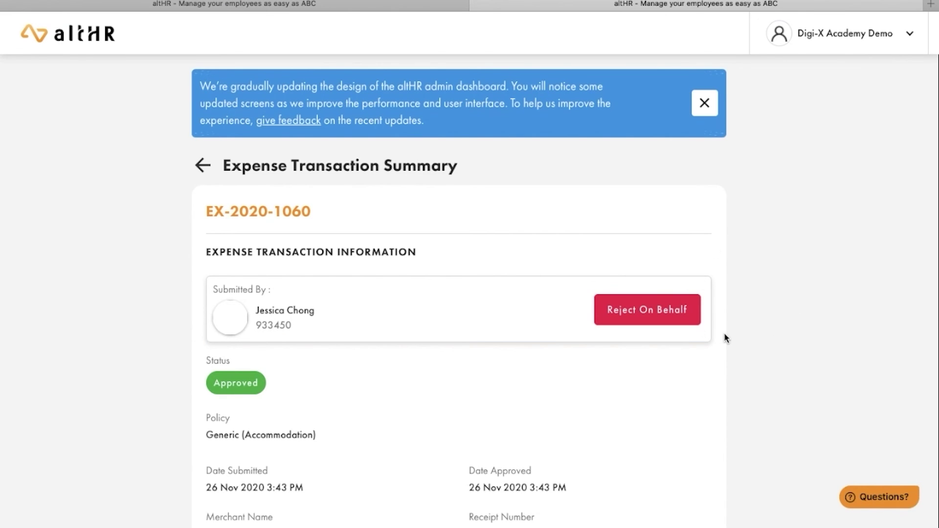
# - Examine the approved MYR 499 accommodation claim's details, attachment and approval workflow
pyautogui.scroll(-3, 726, 338)
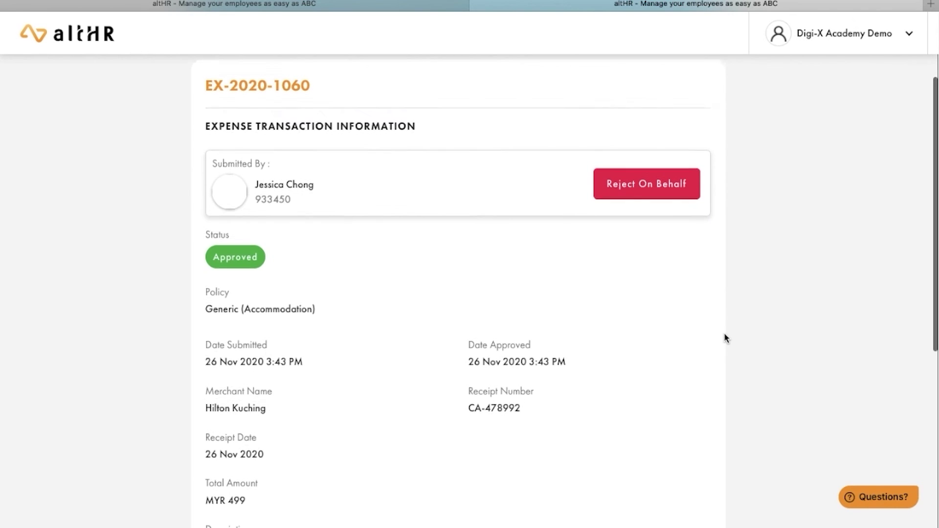
pyautogui.scroll(-5, 726, 337)
pyautogui.scroll(-1, 726, 338)
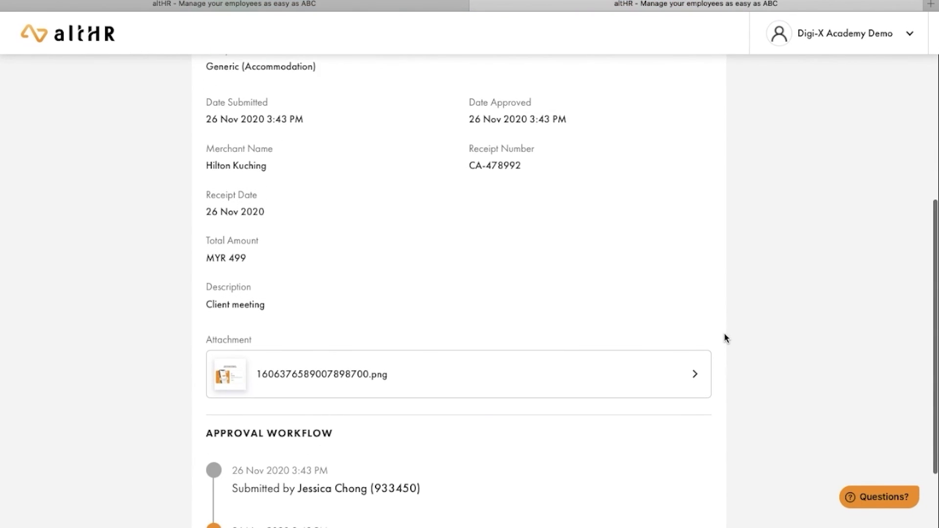